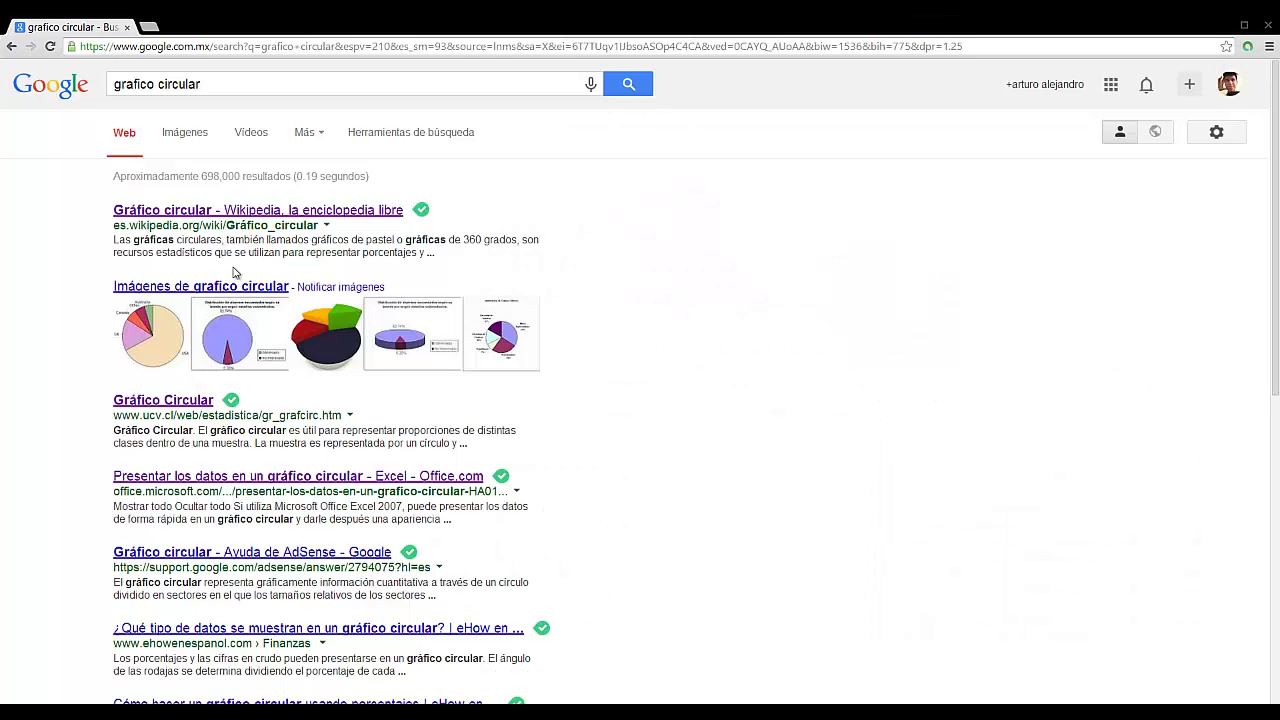
- Show the Google image results for 'grafico circular'
left_click(166, 133)
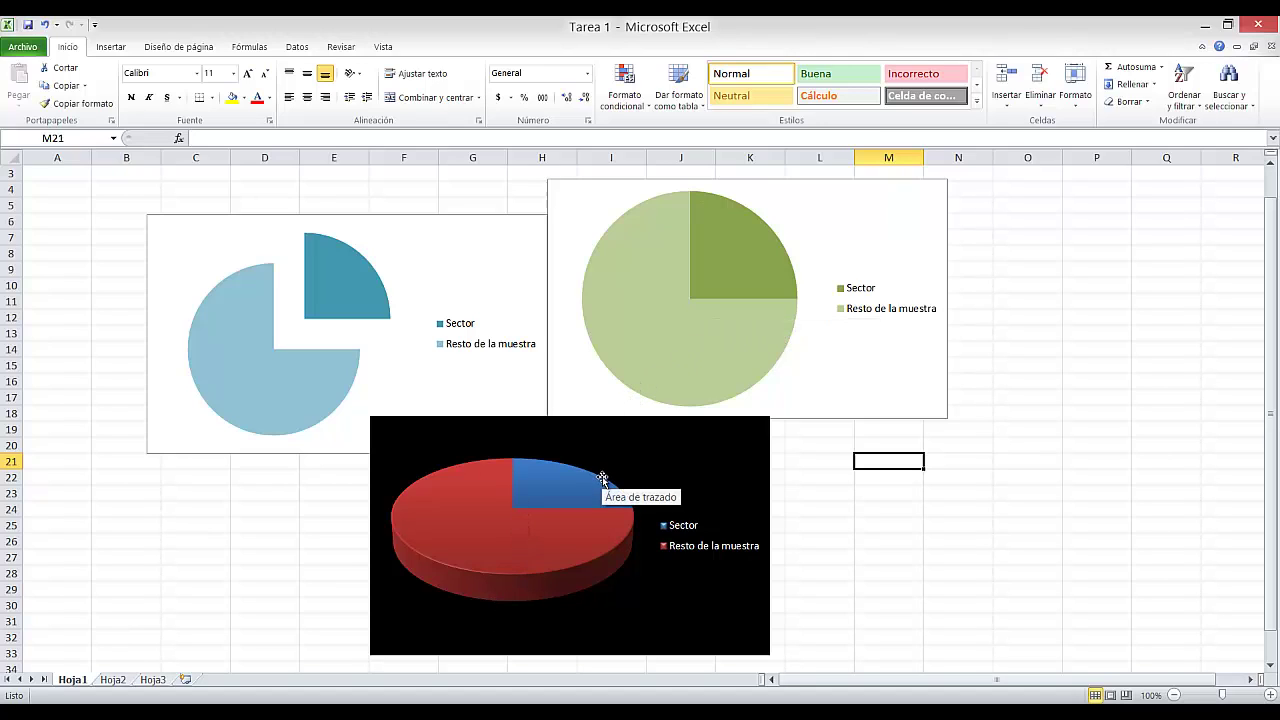
- Switch to the blank Hoja3 sheet of the Tarea 1 workbook
mouse_move(589, 563)
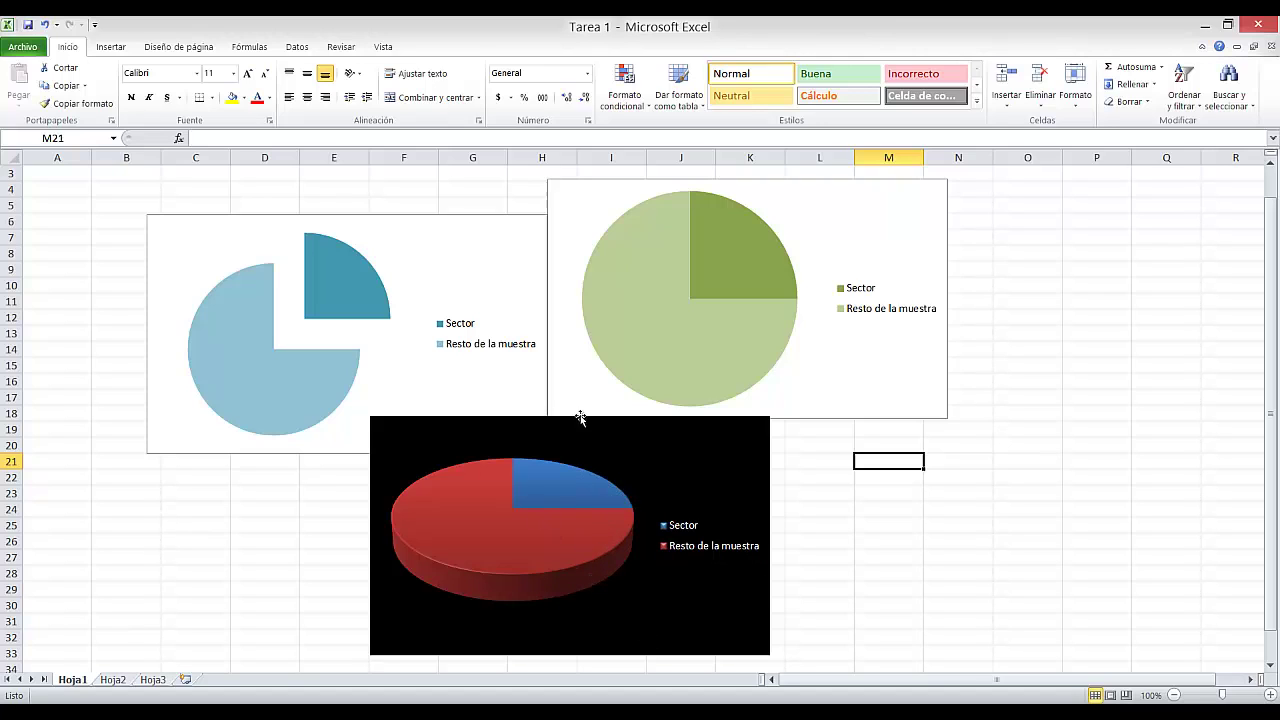
mouse_move(568, 489)
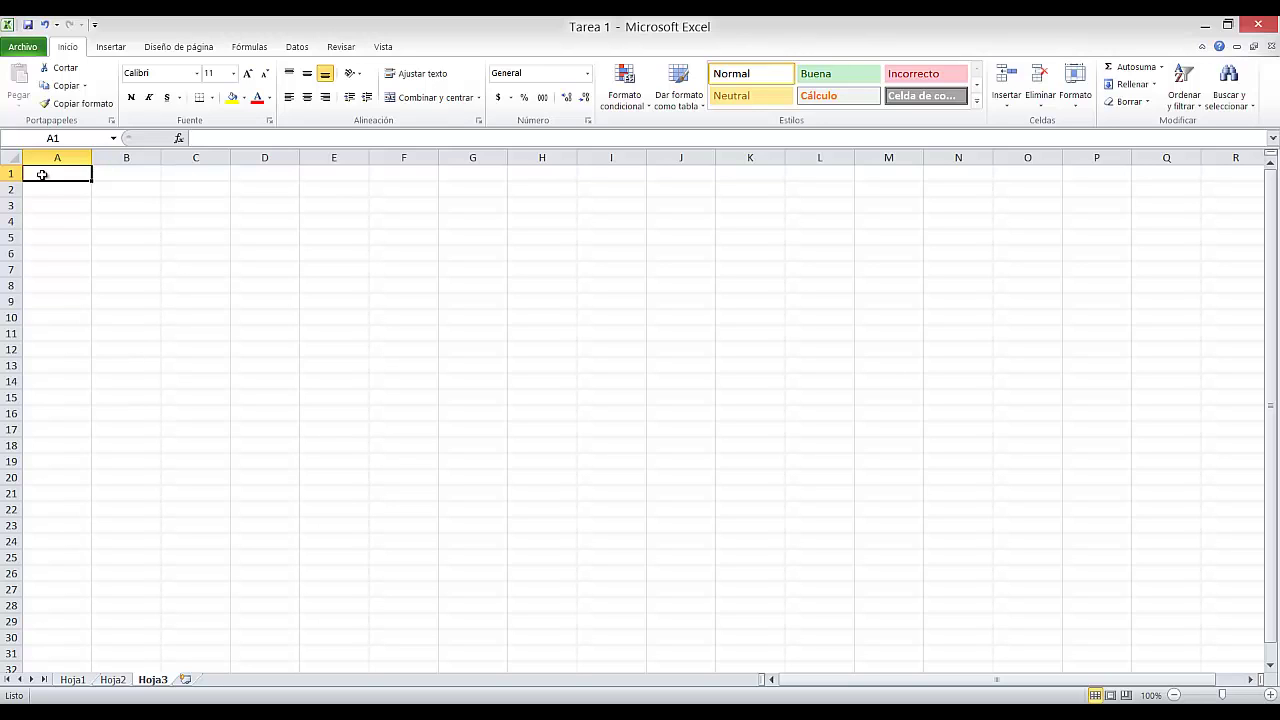
- Enter the headers Mujeres in A1 and Hombres in B1
type("Mujeres")
left_click(137, 172)
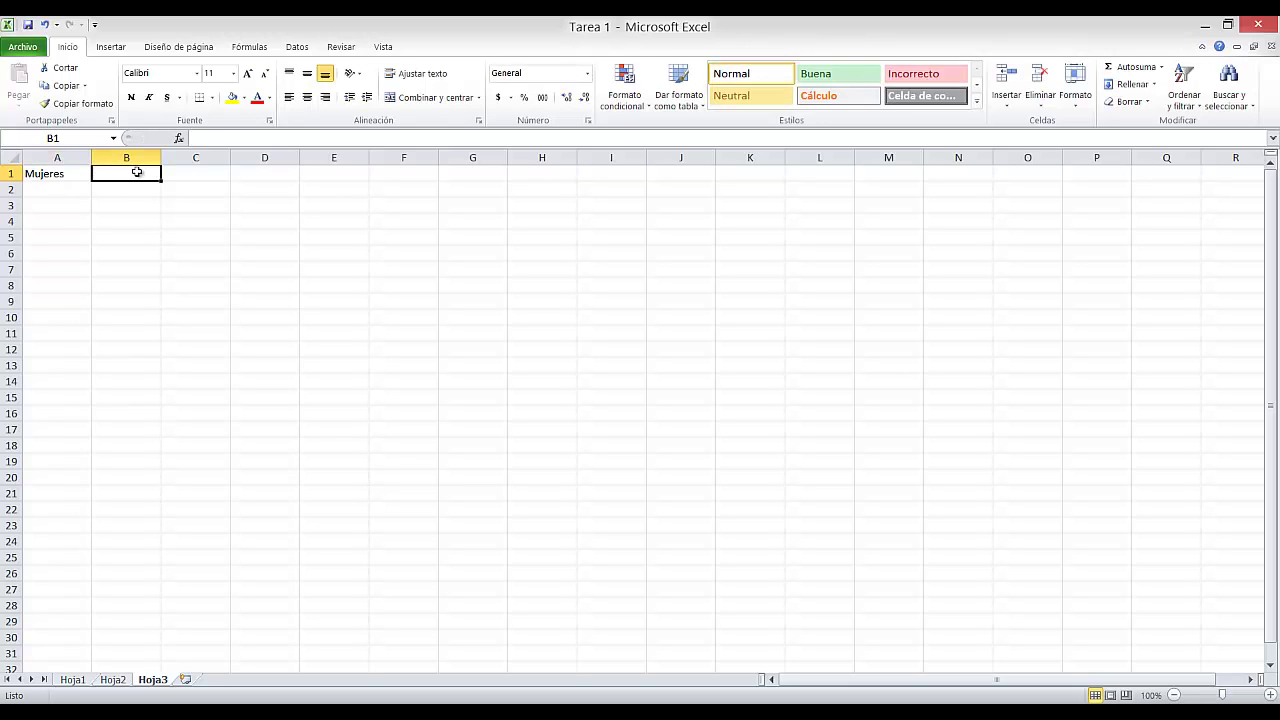
type("Hombres")
left_click(63, 190)
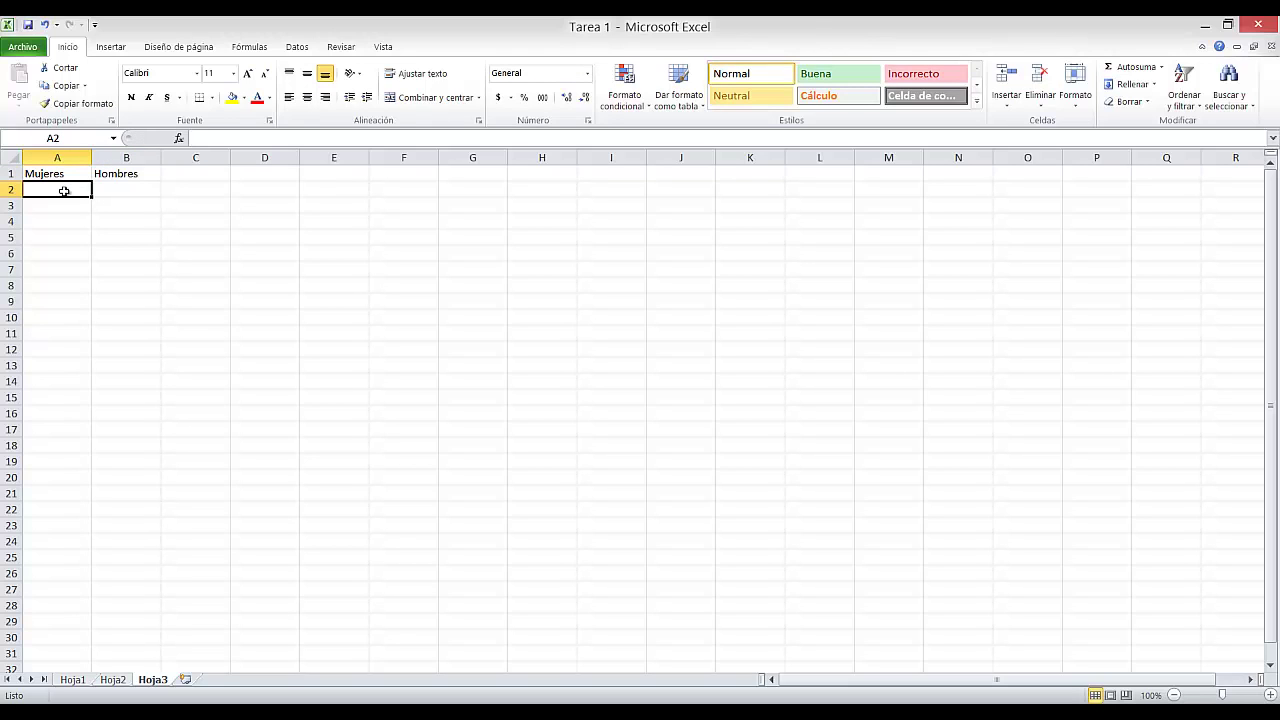
- Paste 51.87% and 48.83% into A2:B2, then select A1:B2 as chart data
left_click(64, 172)
left_click(101, 175)
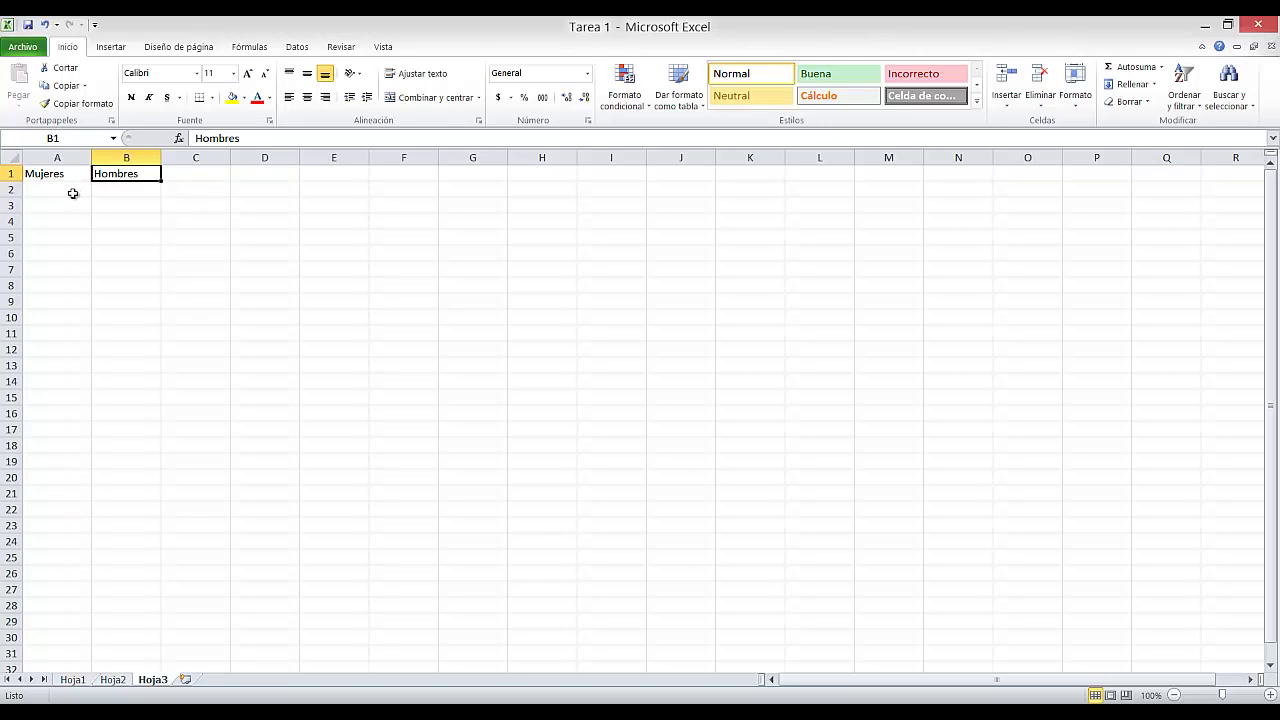
left_click(70, 190)
left_click(100, 176)
left_click(78, 192)
key("ctrl+v")
left_click(167, 212)
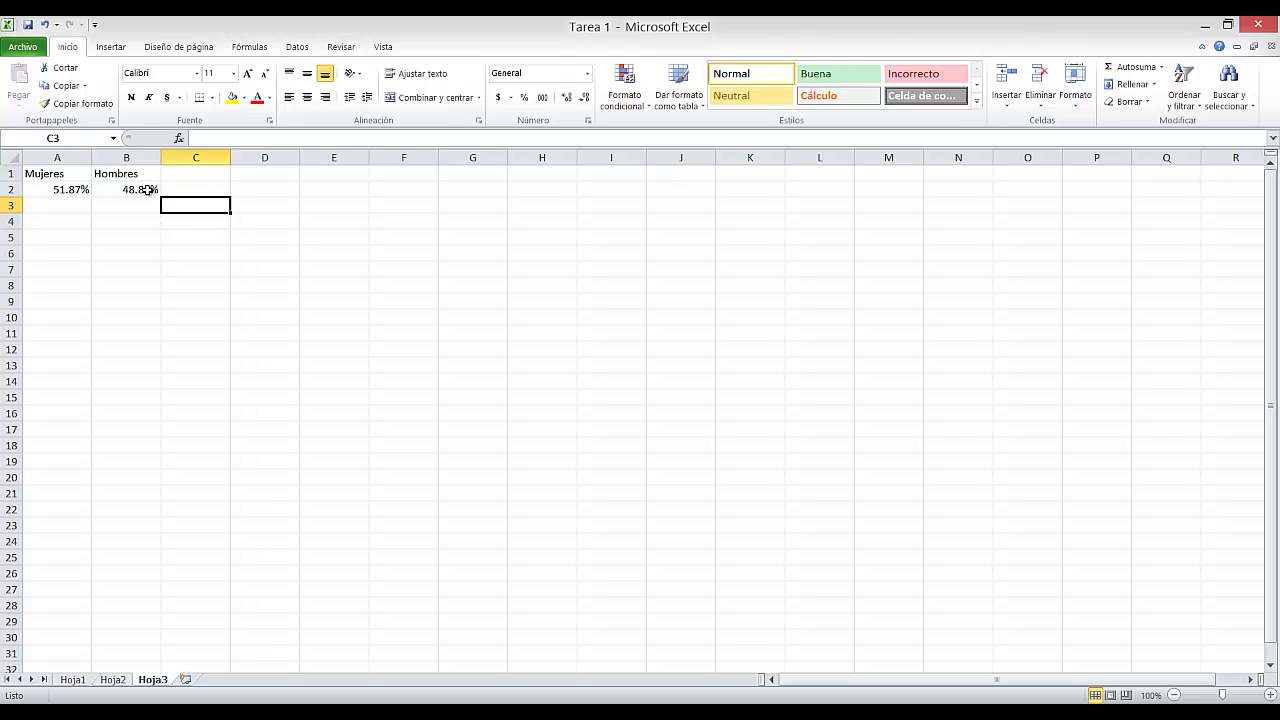
left_click_drag(147, 190, 70, 175)
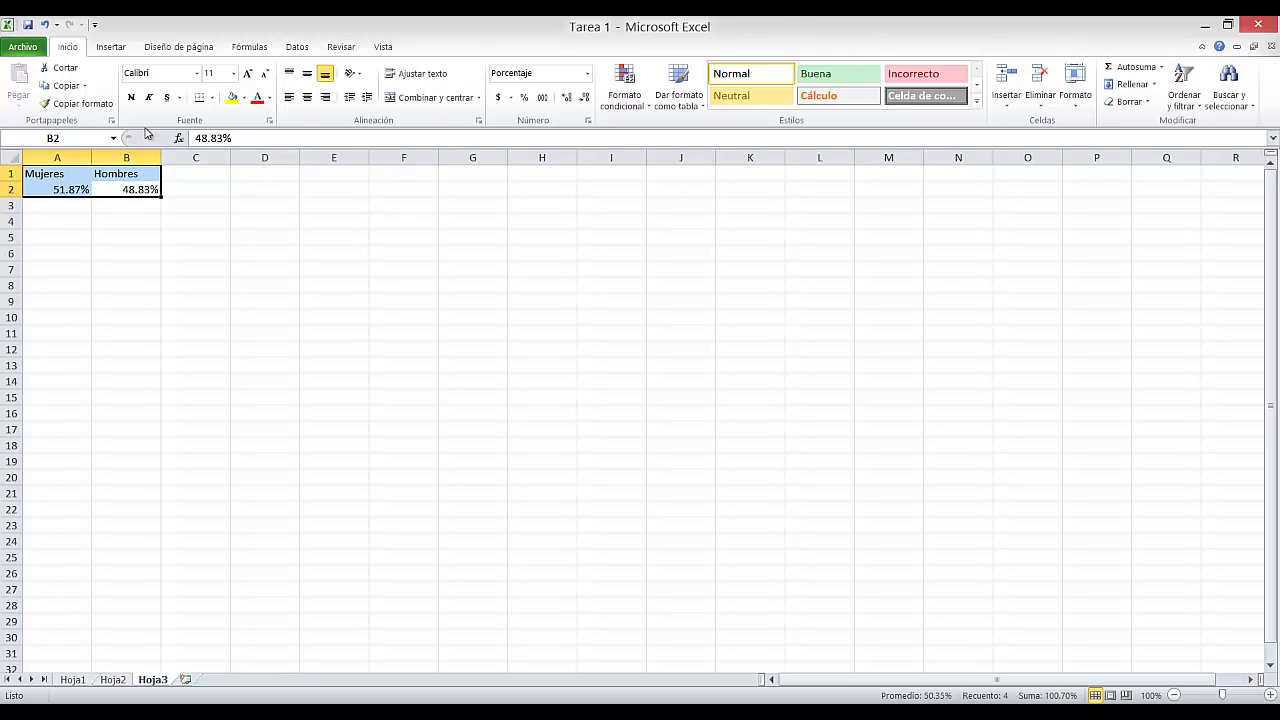
- Insert a basic 2D pie chart of Mujeres versus Hombres from the Circular menu
left_click(111, 47)
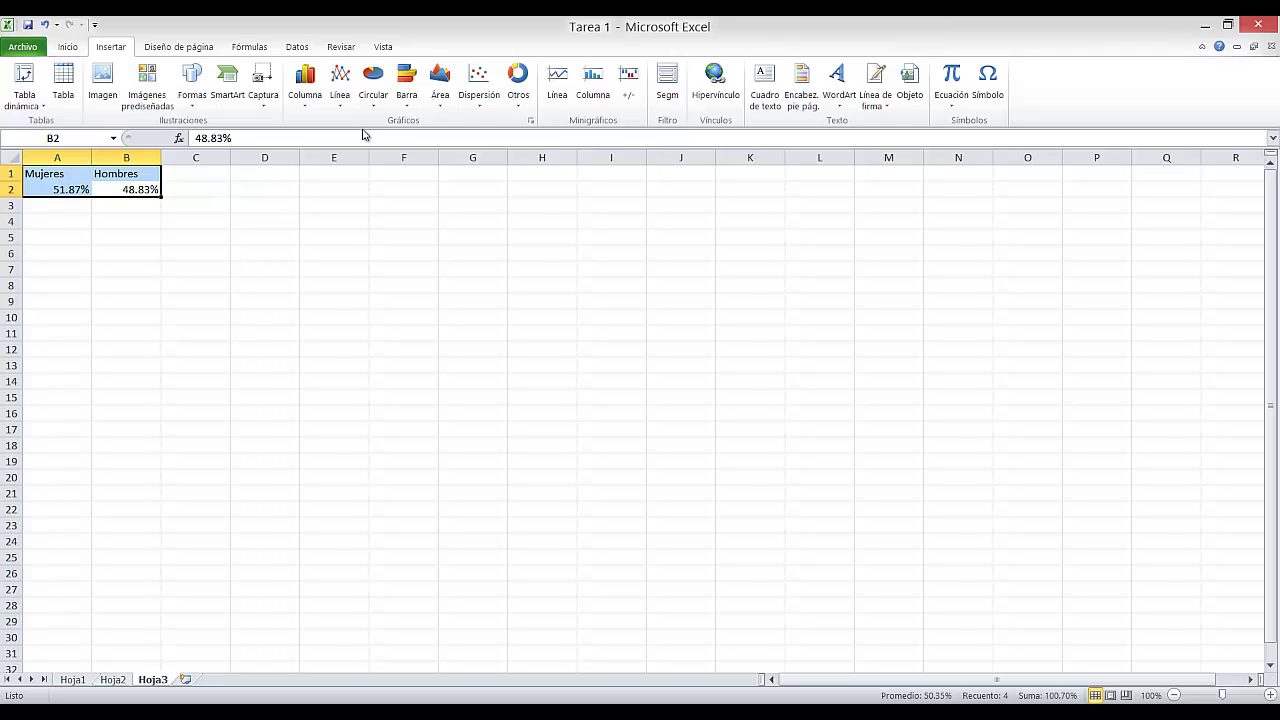
left_click(385, 97)
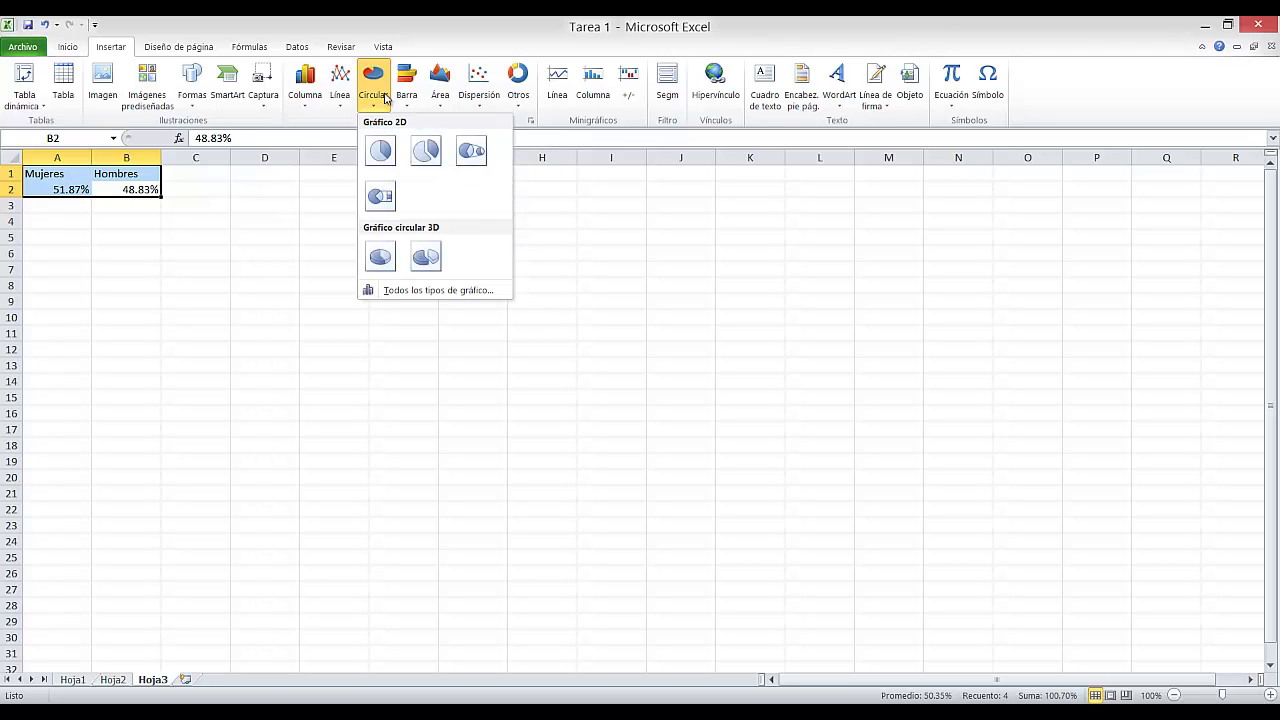
left_click(380, 150)
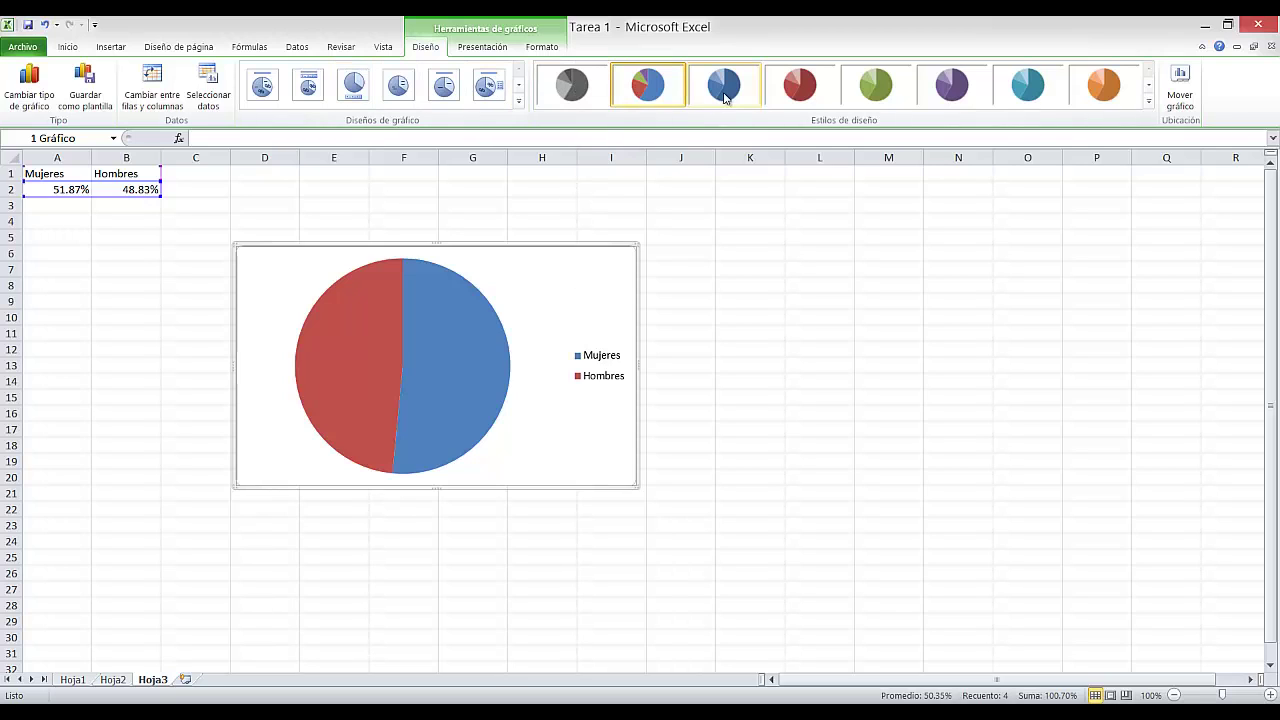
- Apply the green style and layout 2, and title the chart 'Censo de Poblacion 2010'
left_click(873, 88)
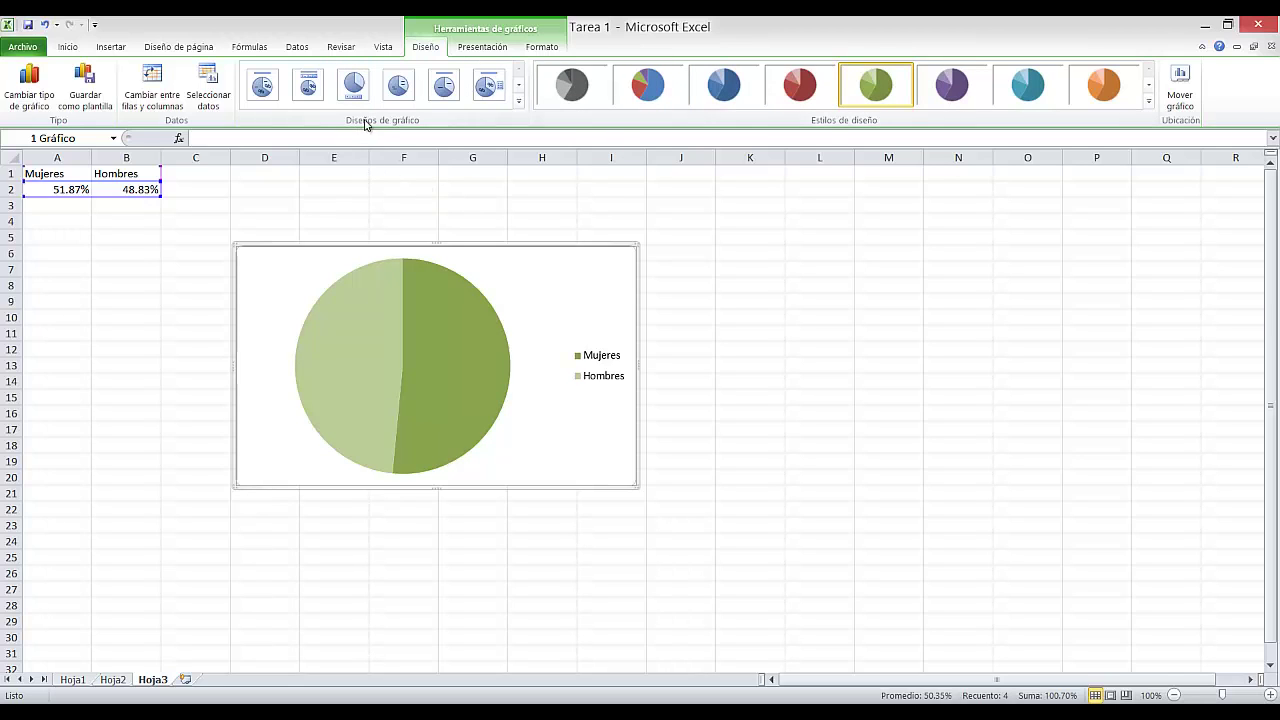
left_click(308, 84)
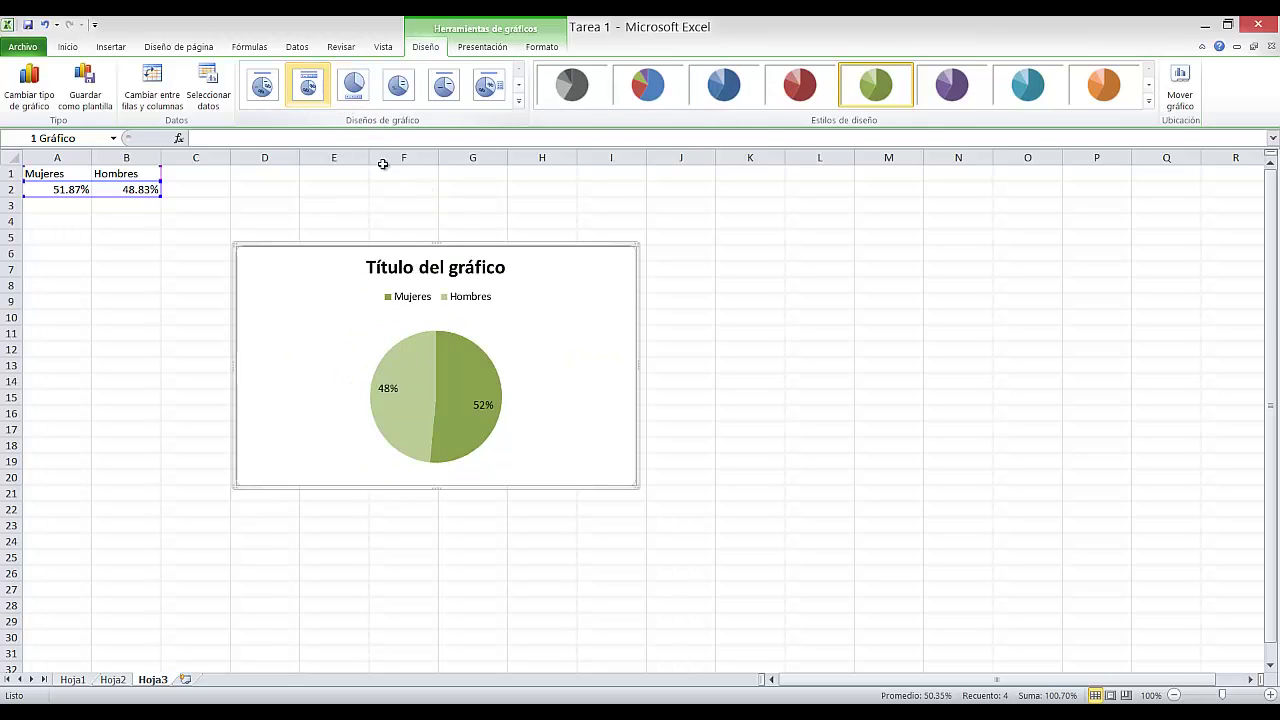
left_click(484, 275)
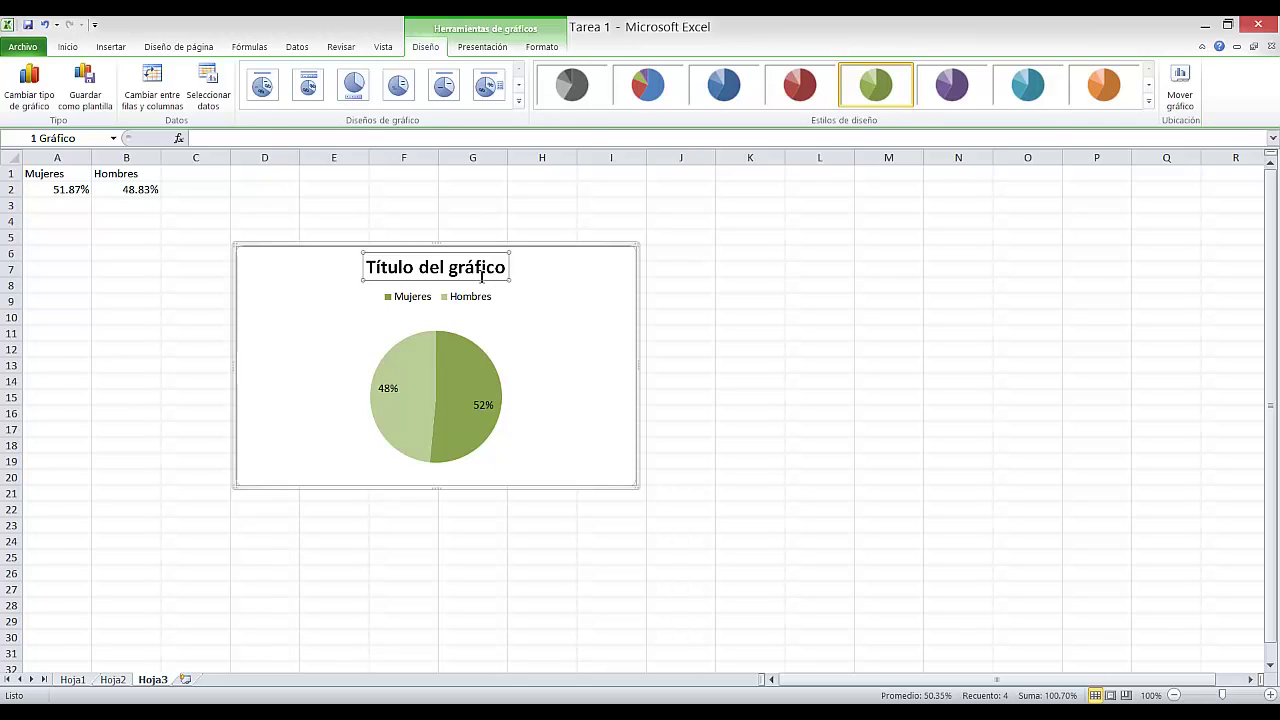
left_click(507, 268)
key("ctrl+a")
type("Censo")
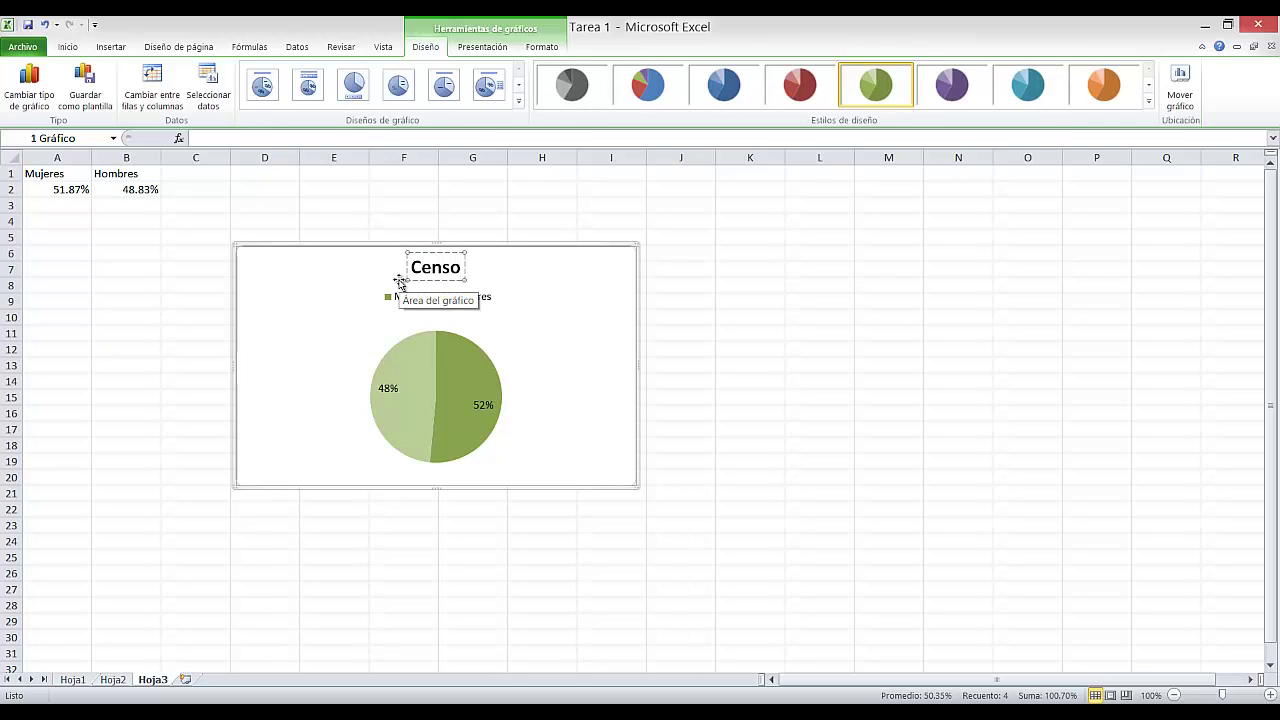
type(" de Po")
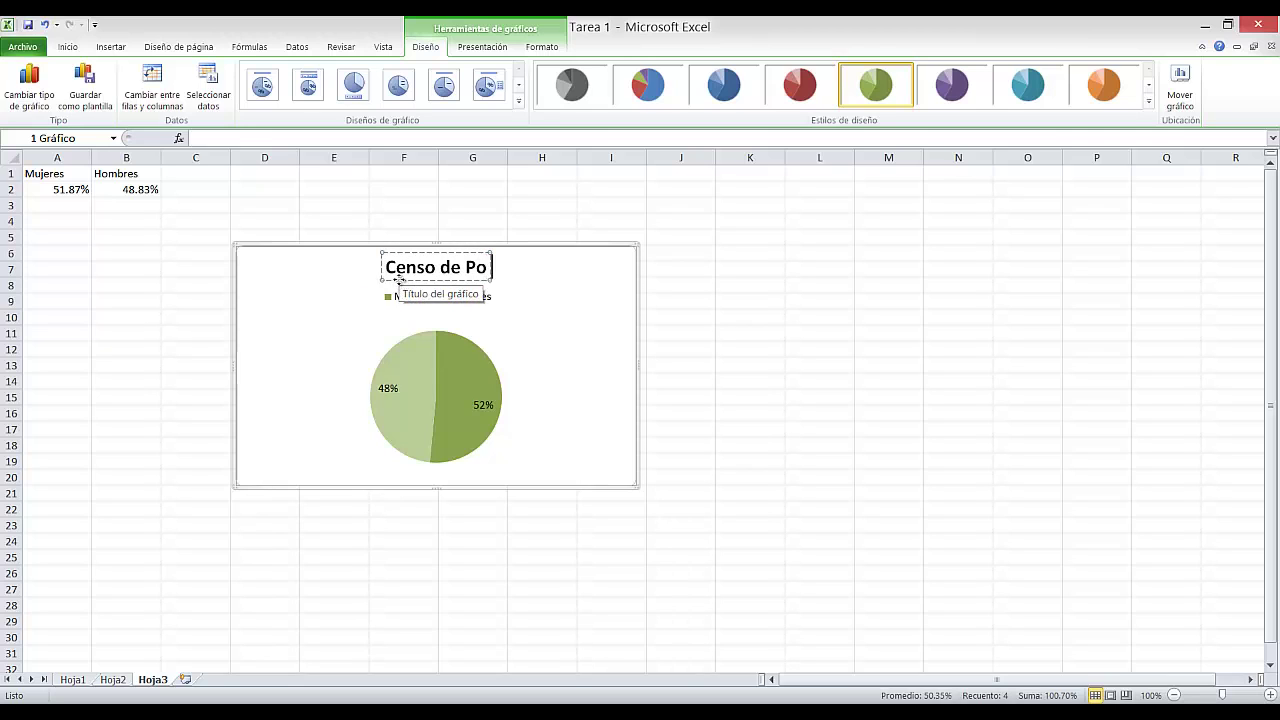
type("blacion 2")
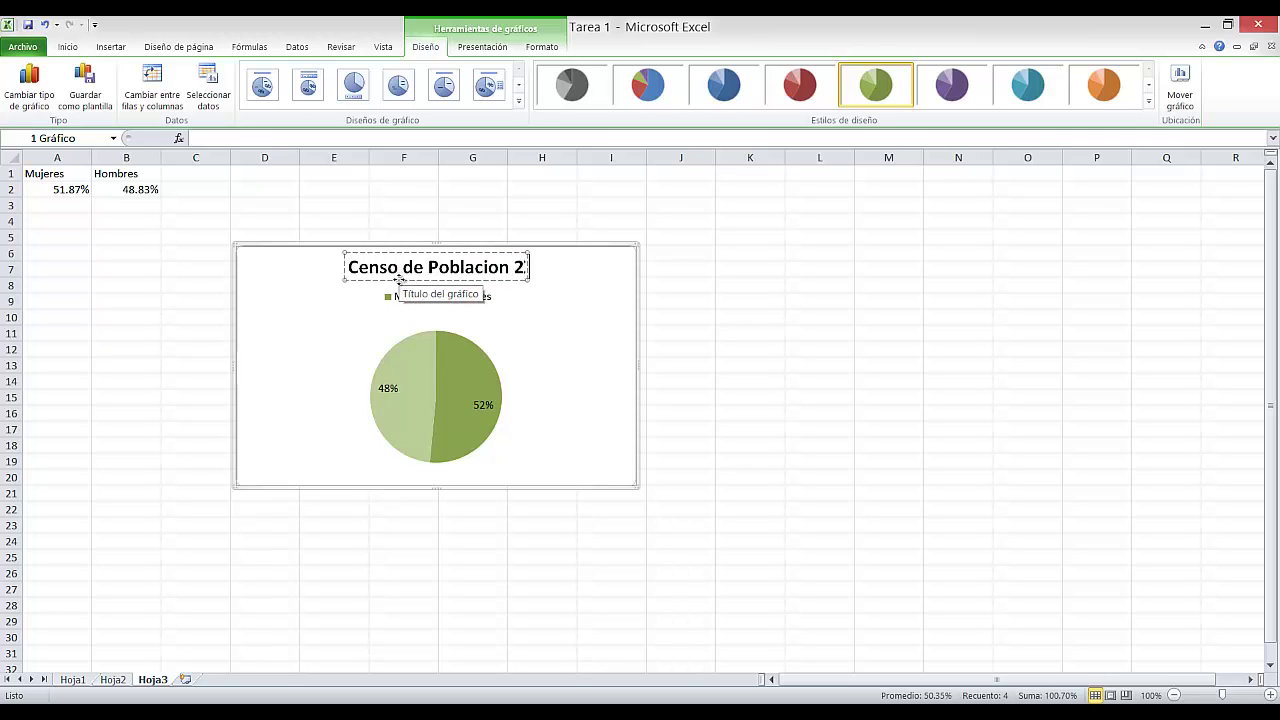
type("010")
left_click(538, 320)
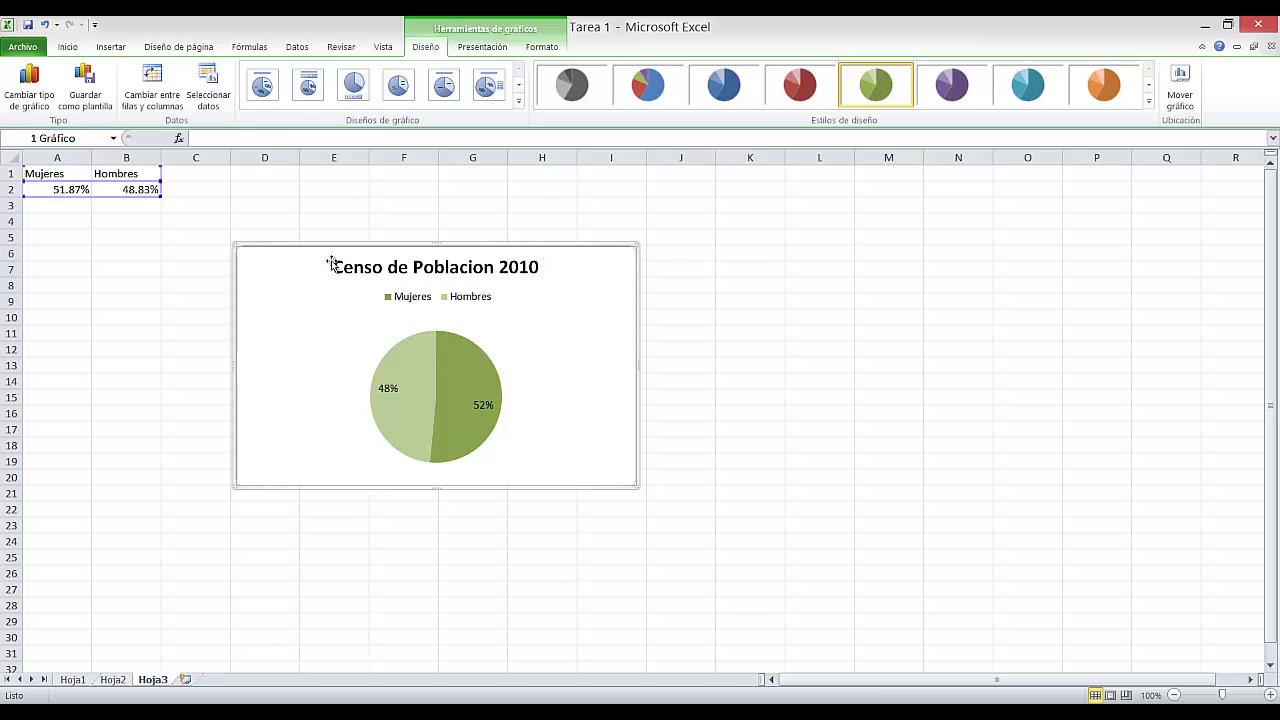
left_click(201, 222)
- Insert an exploded 3D pie chart of the Mujeres/Hombres data
left_click(146, 189)
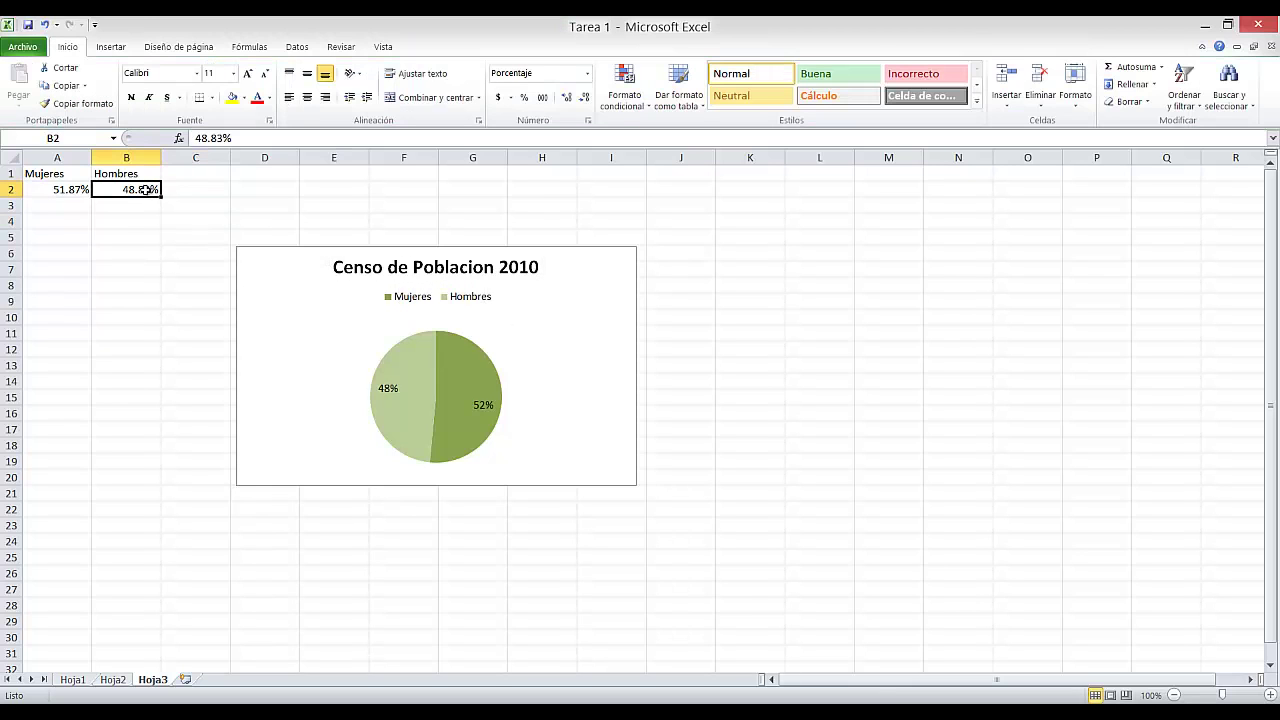
left_click_drag(125, 189, 80, 177)
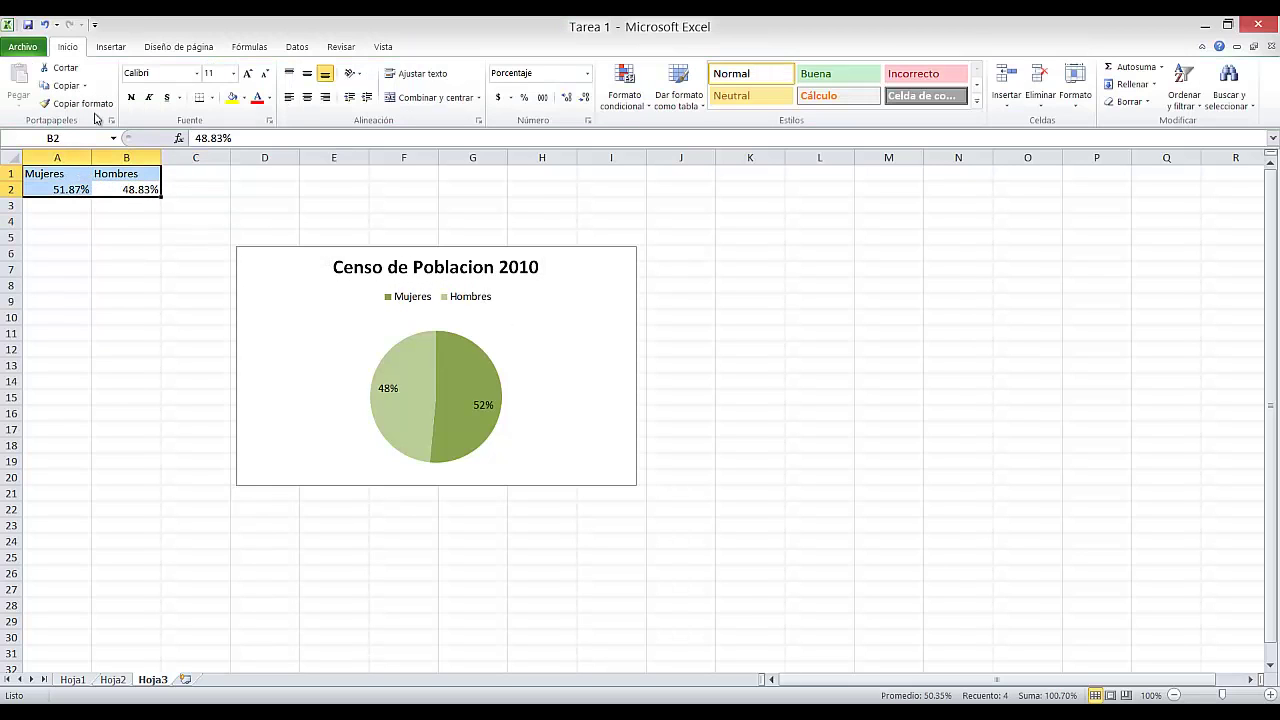
left_click(111, 46)
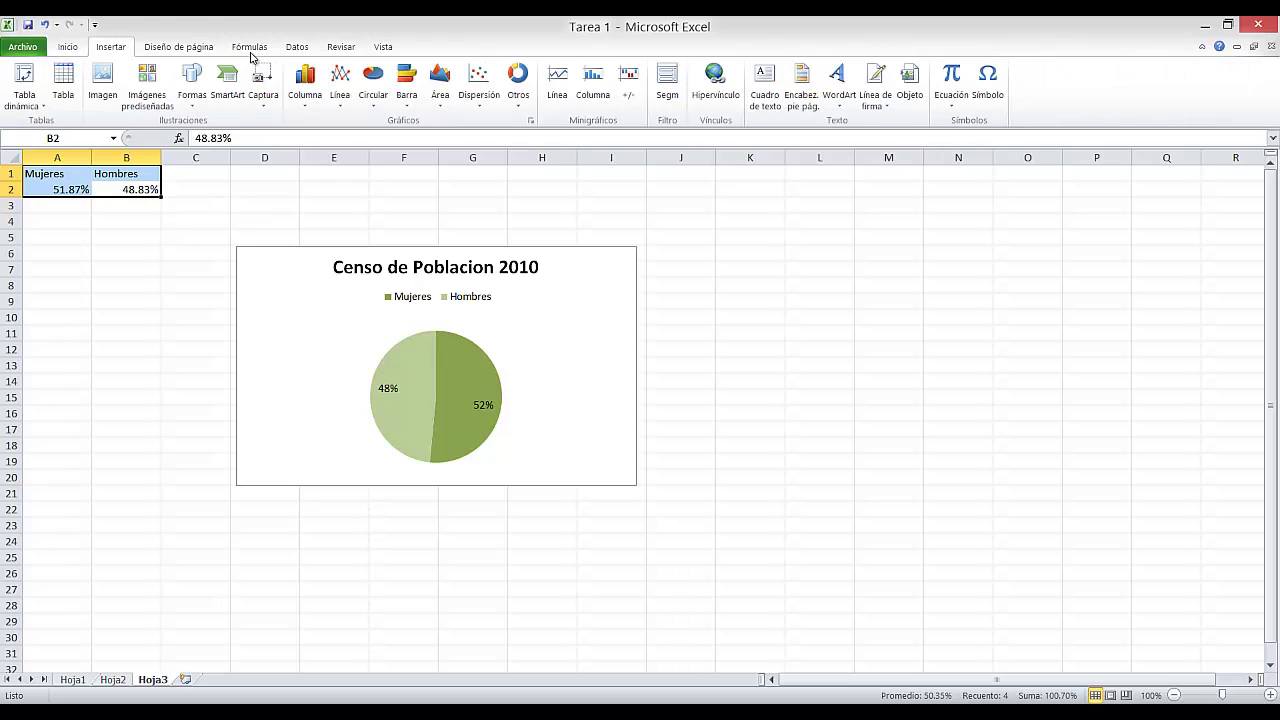
left_click(385, 101)
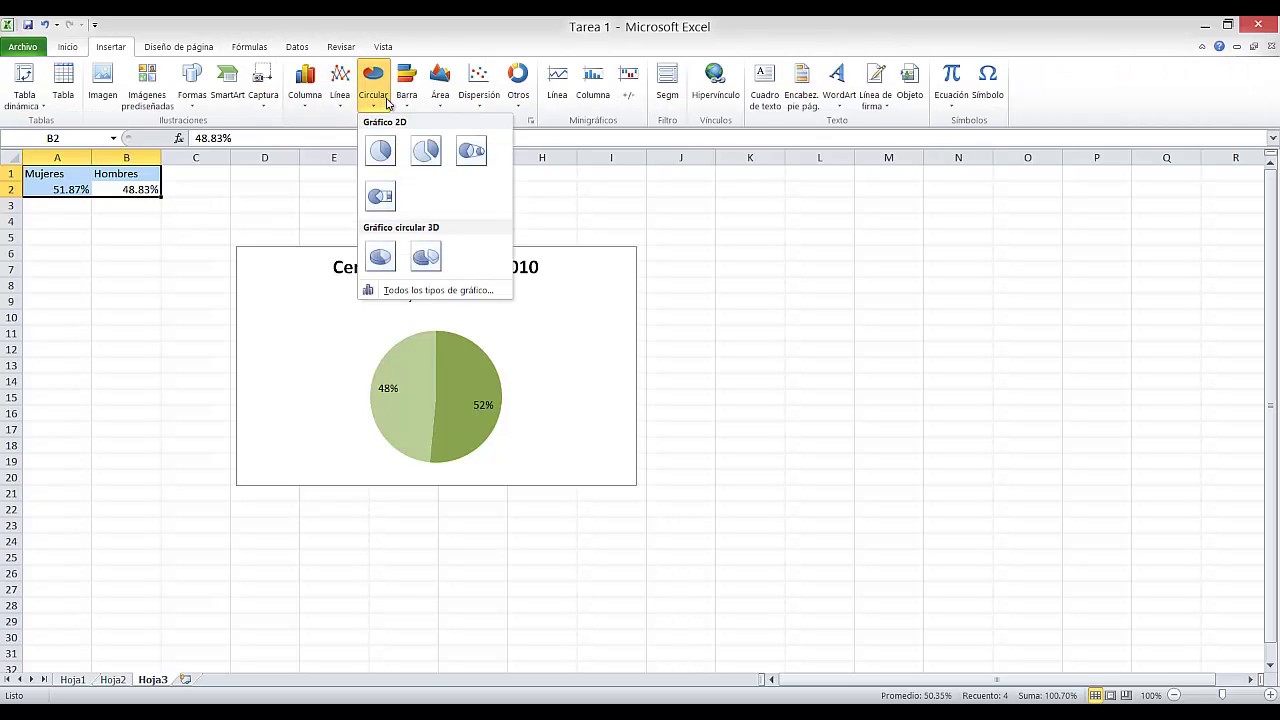
left_click(425, 257)
- Move the 3D pie right, give it orange style and a title layout, then minimise Excel
left_click_drag(689, 320, 972, 346)
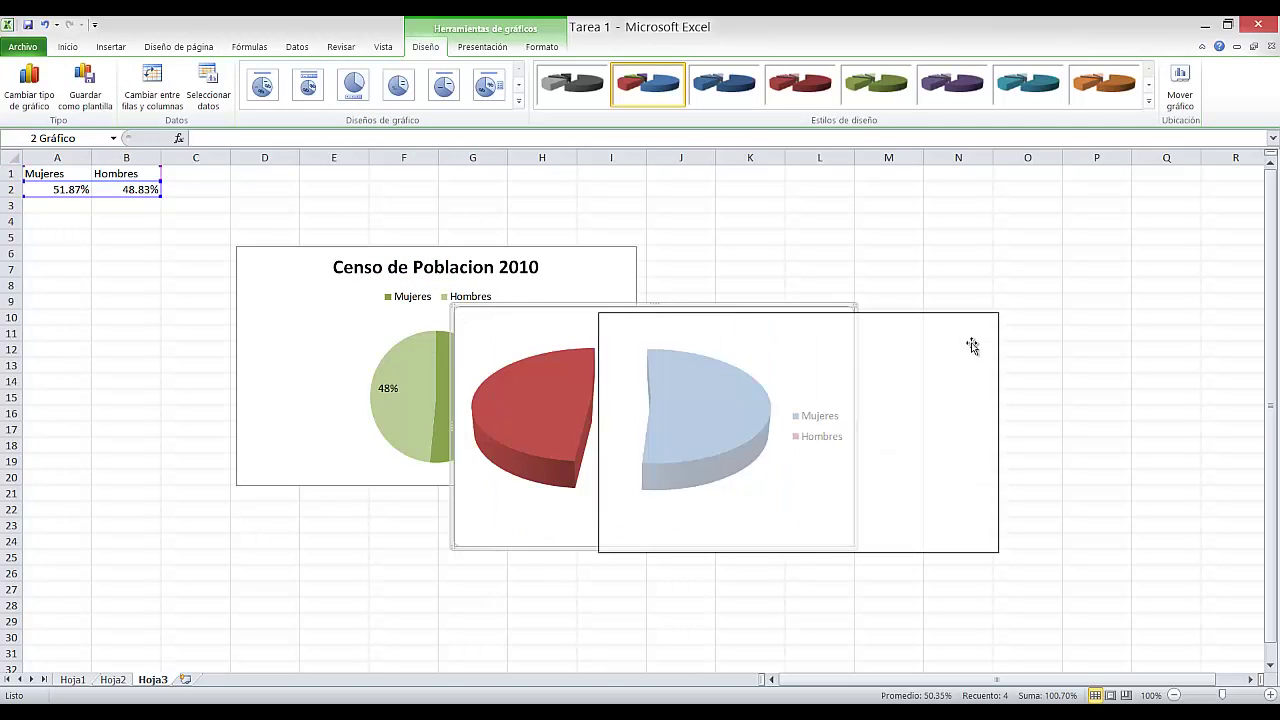
left_click(1030, 237)
left_click(943, 354)
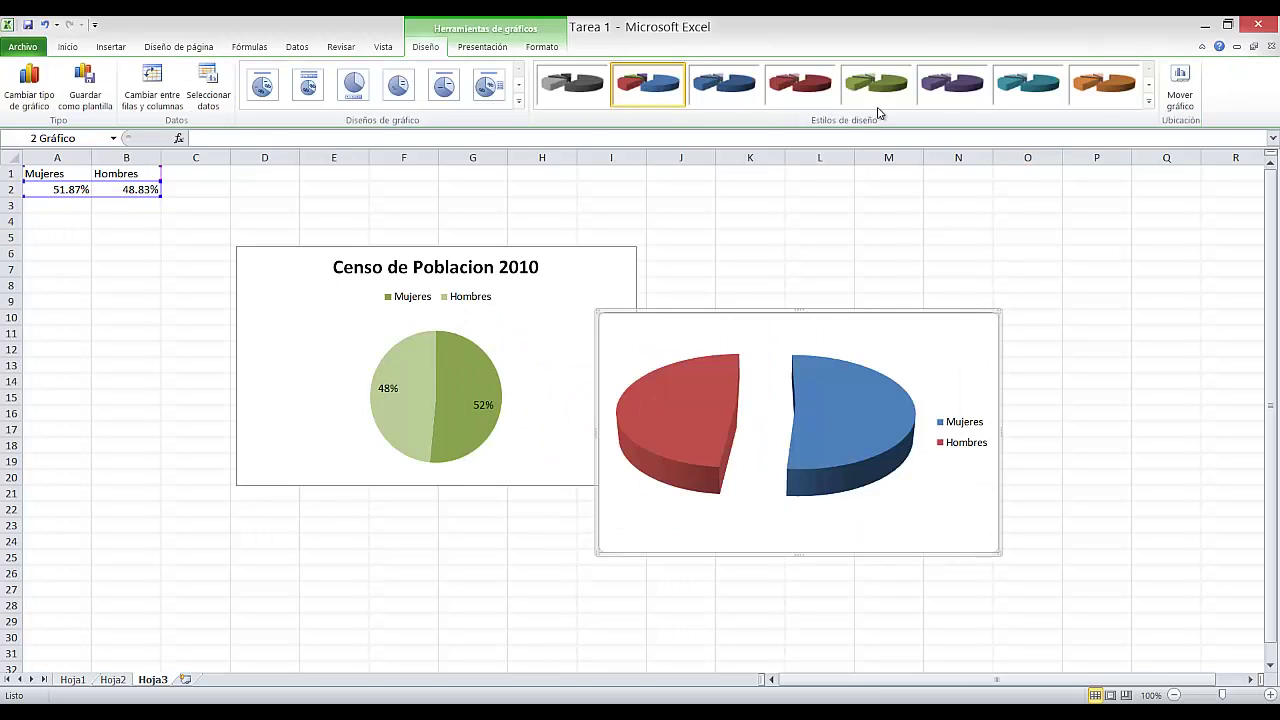
left_click(1104, 84)
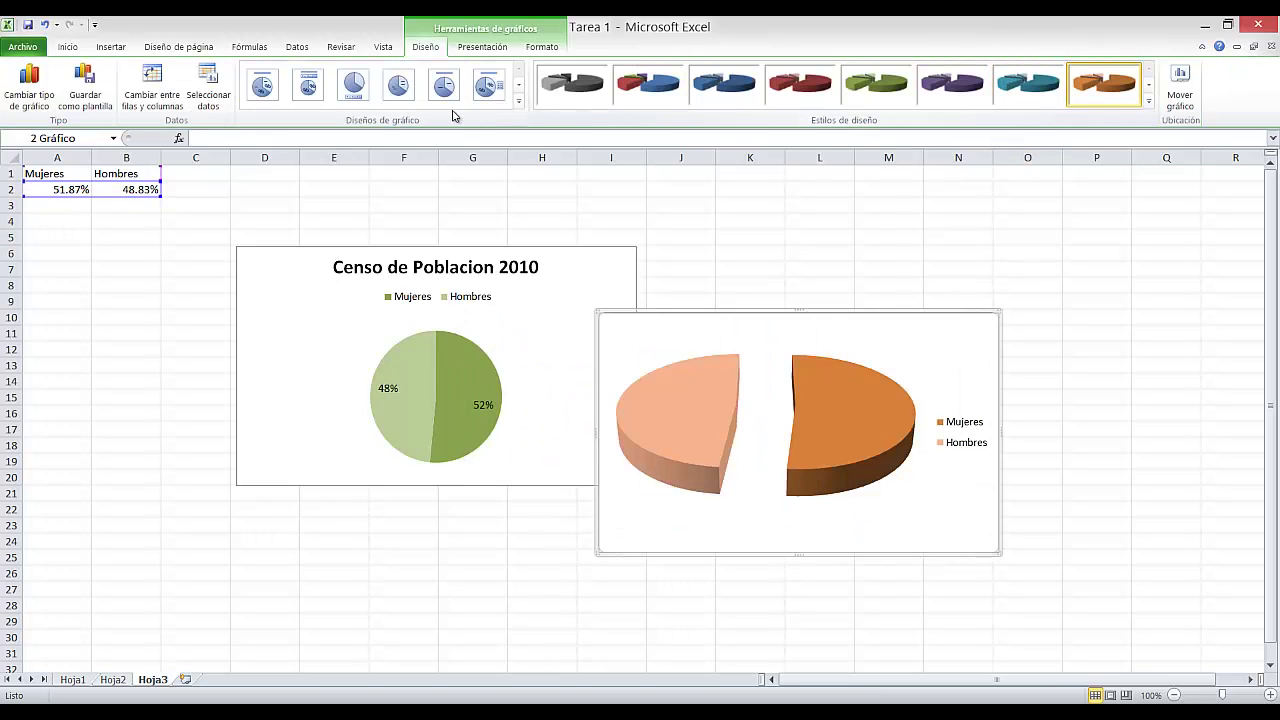
left_click(488, 84)
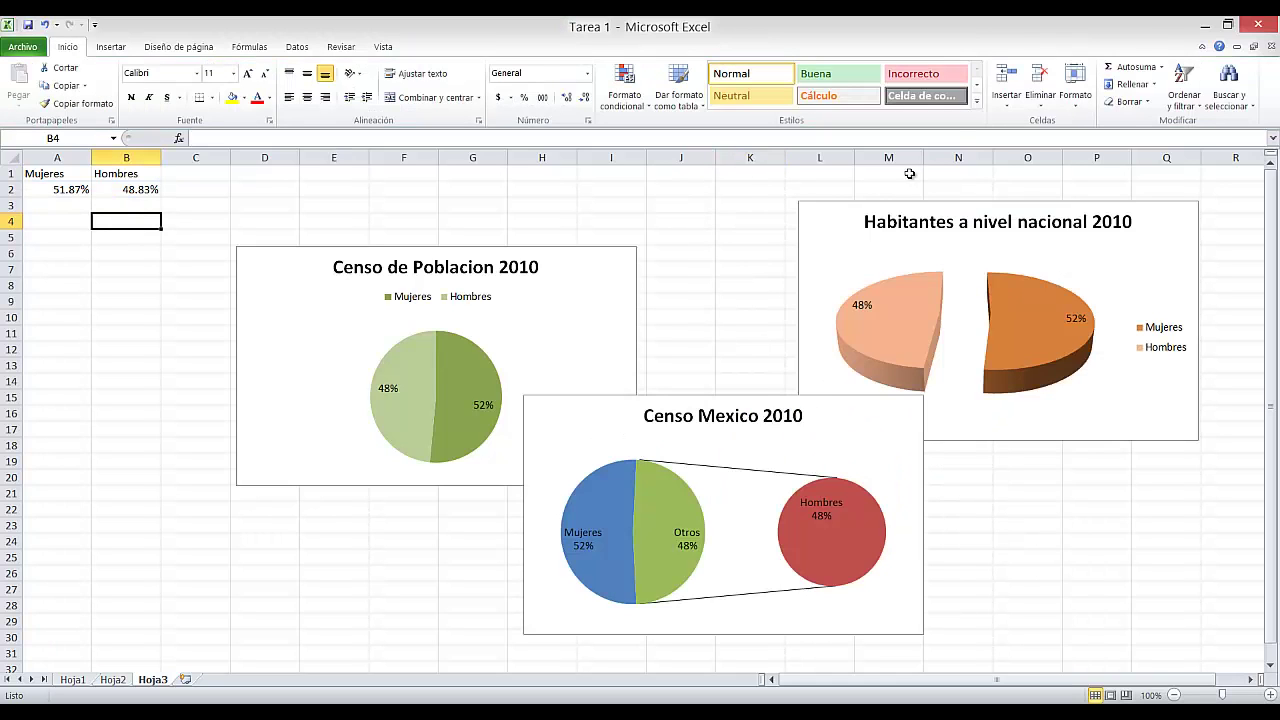
left_click(1206, 30)
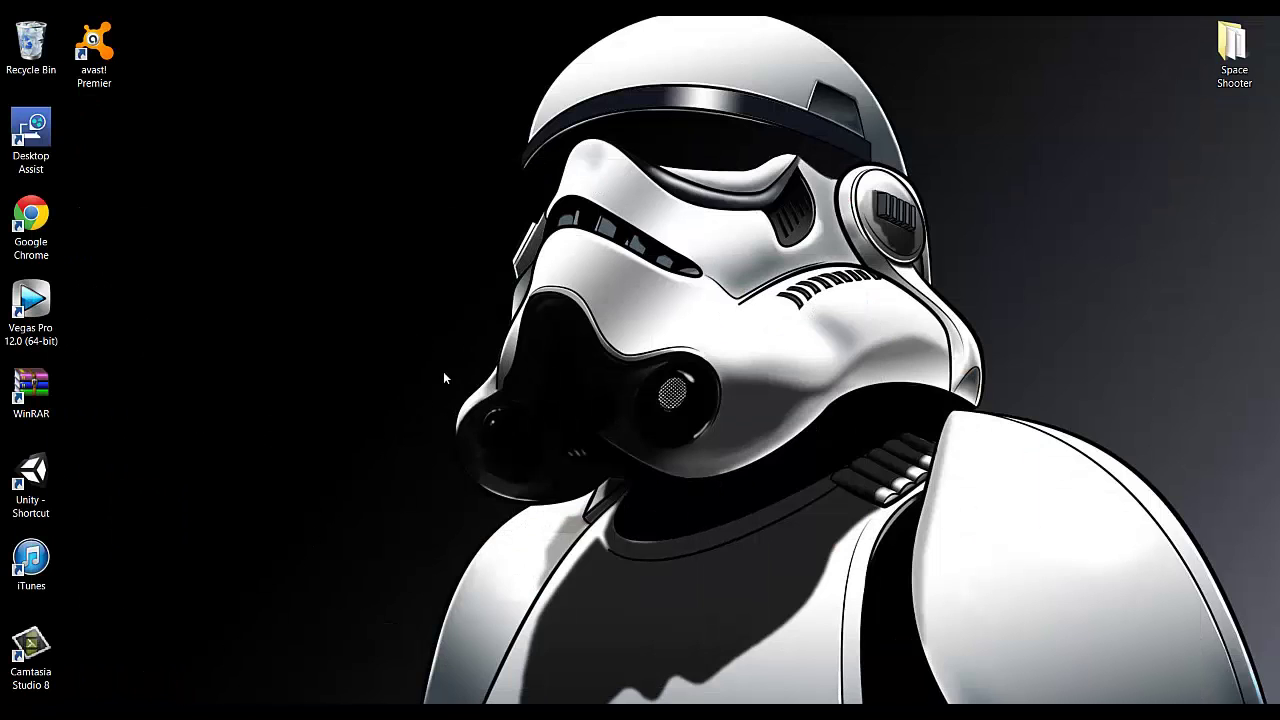
mouse_move(172, 712)
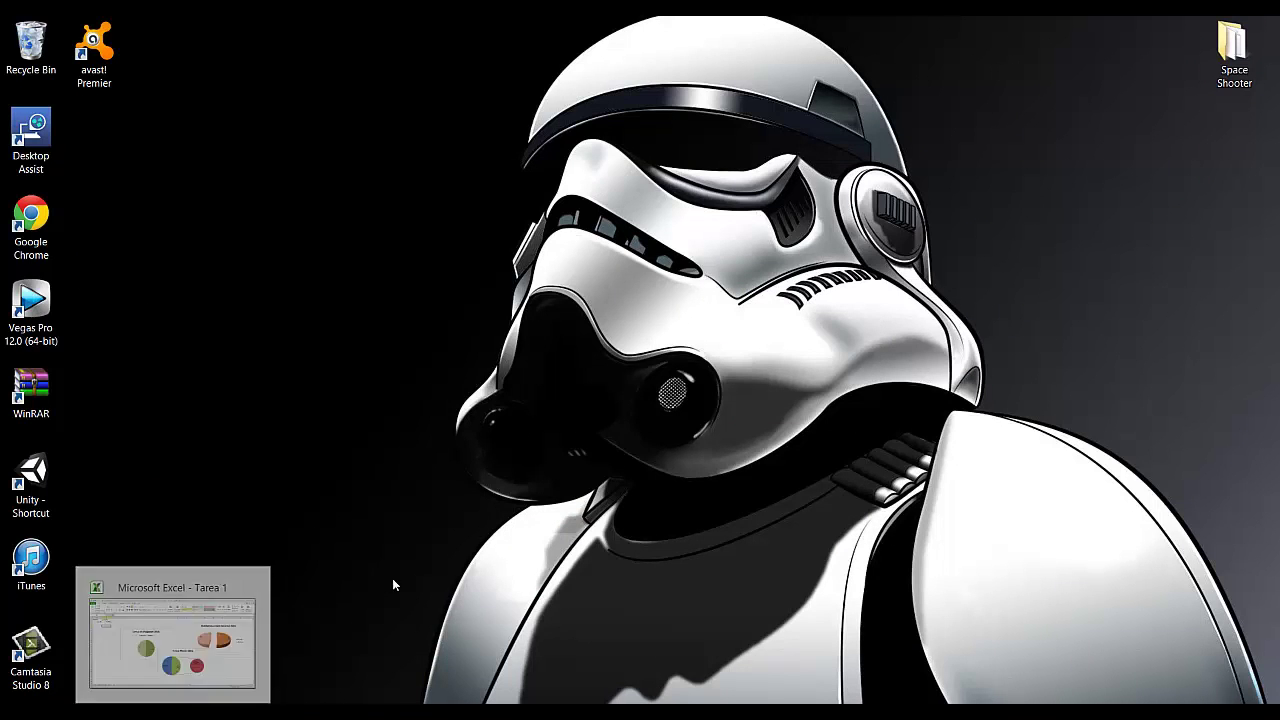